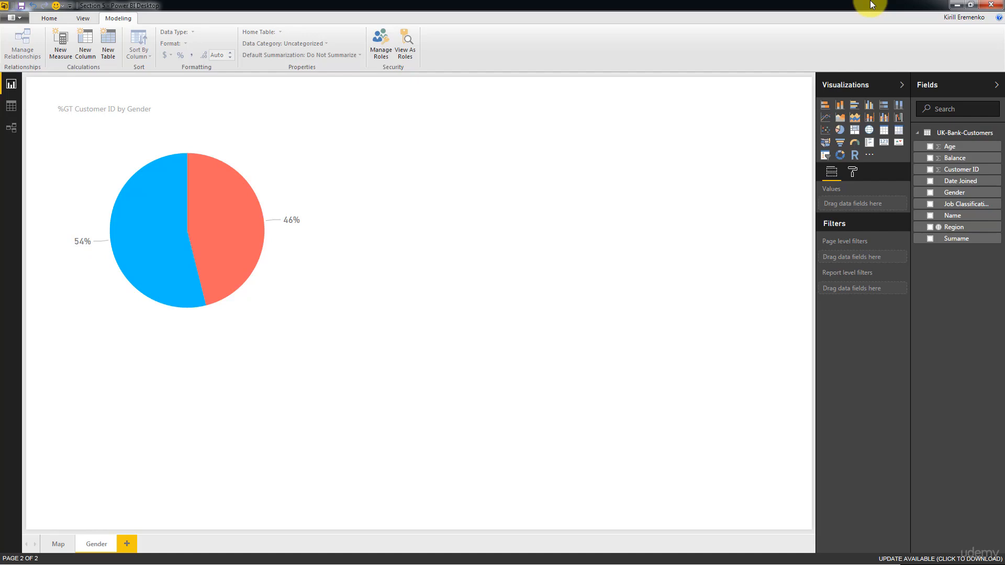
Add a new report page after the Gender page and name it Age.
{"action": "left_click", "coordinate": [131, 544]}
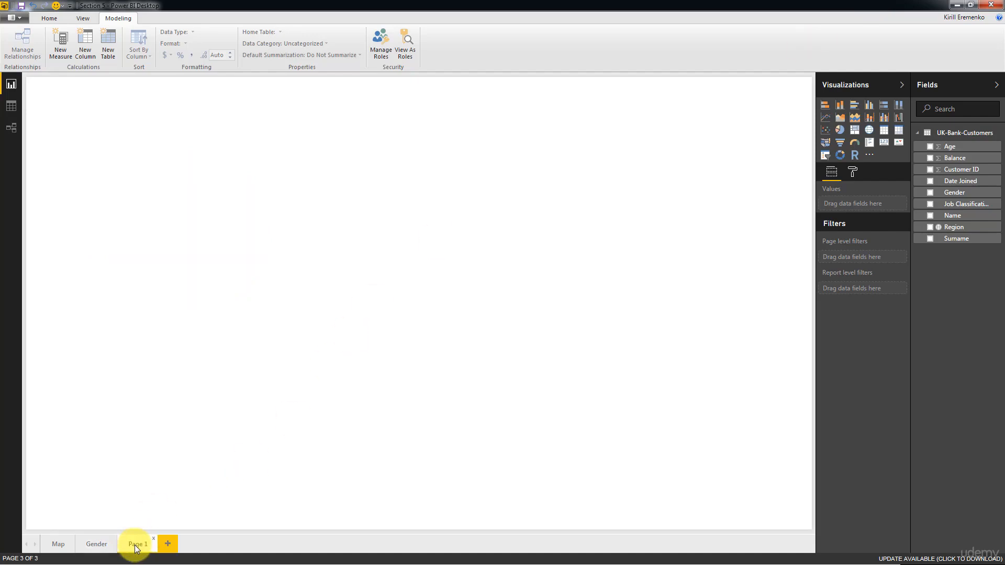
{"action": "double_click", "coordinate": [135, 547]}
{"action": "type", "text": "Age"}
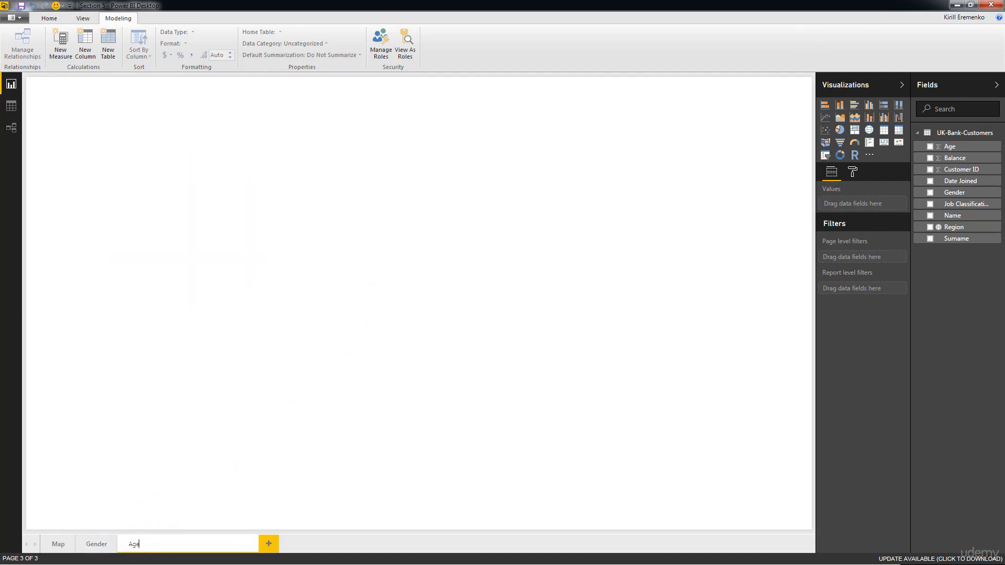
{"action": "key", "text": "Return"}
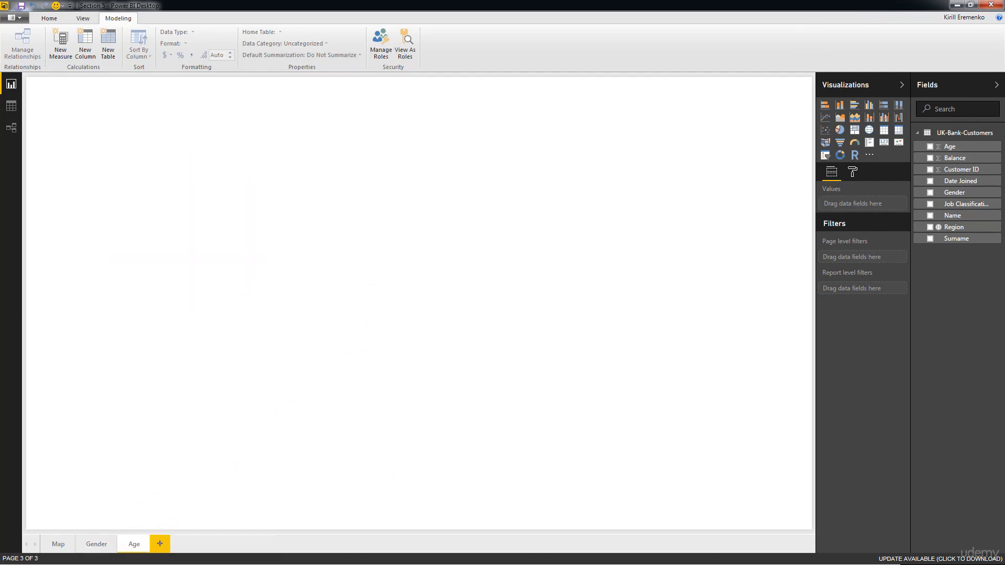
Create a bin group from the Age field with a bin size of 5.
{"action": "left_click", "coordinate": [950, 149]}
{"action": "right_click", "coordinate": [951, 155]}
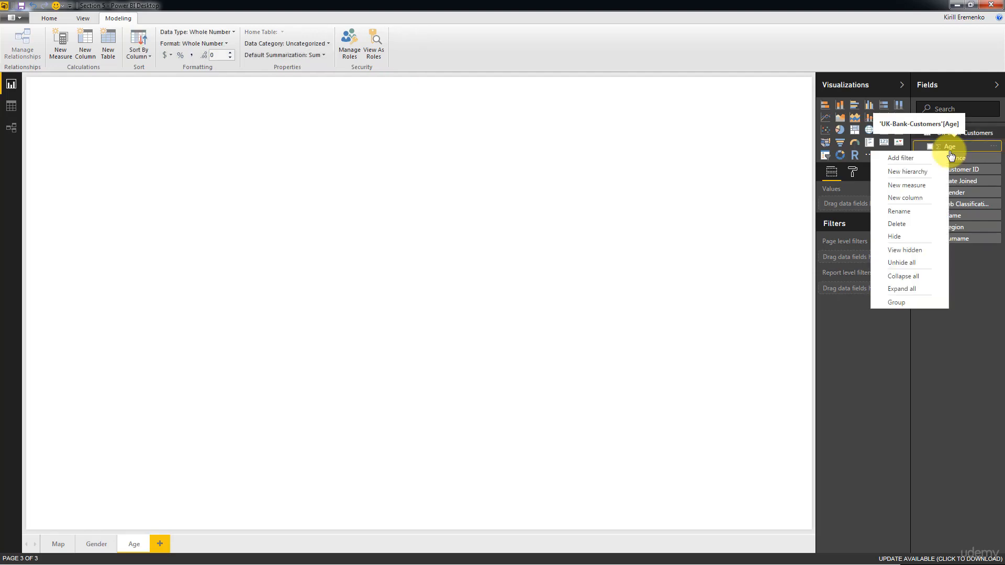
{"action": "left_click", "coordinate": [917, 302]}
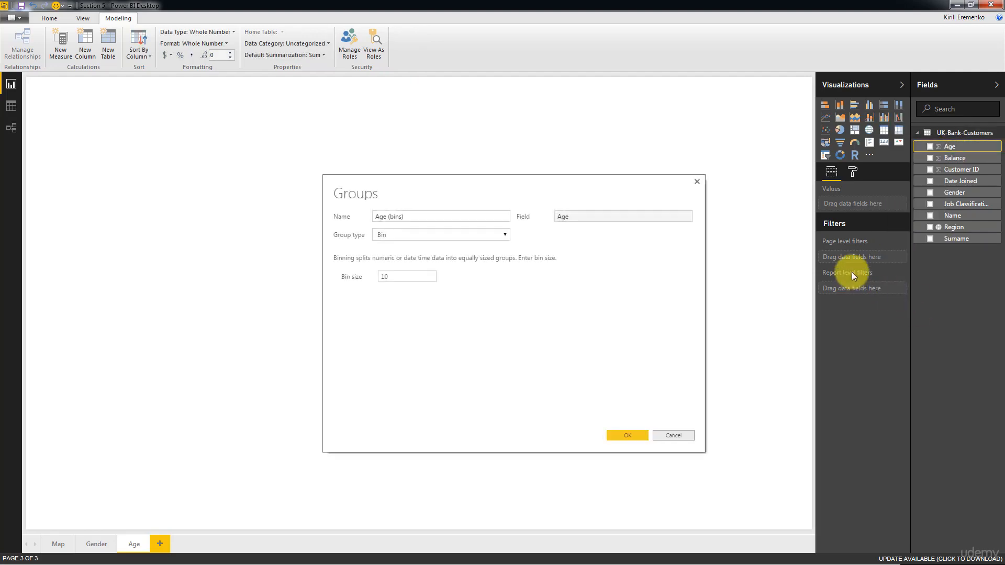
{"action": "double_click", "coordinate": [401, 277]}
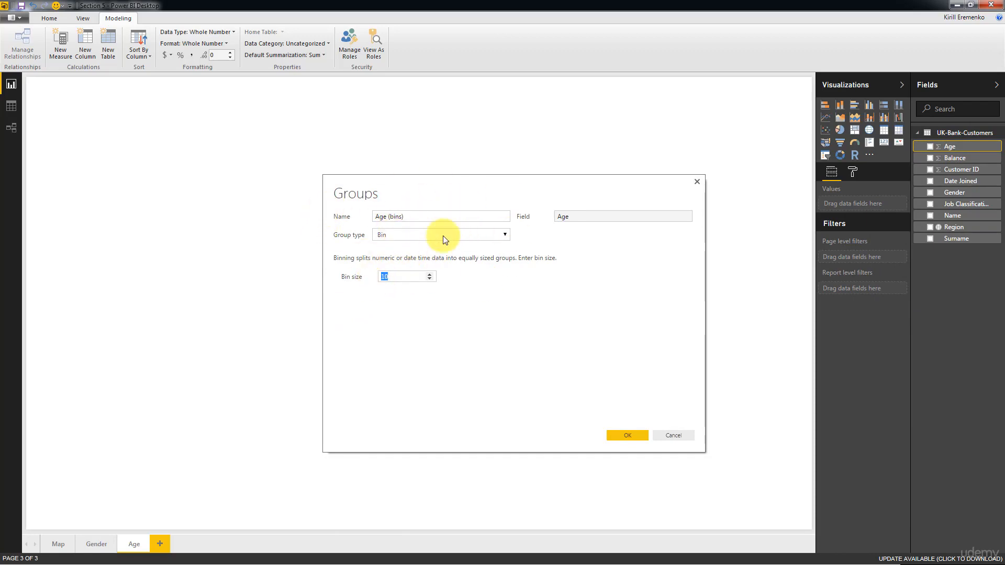
{"action": "type", "text": "5"}
{"action": "left_click", "coordinate": [627, 433]}
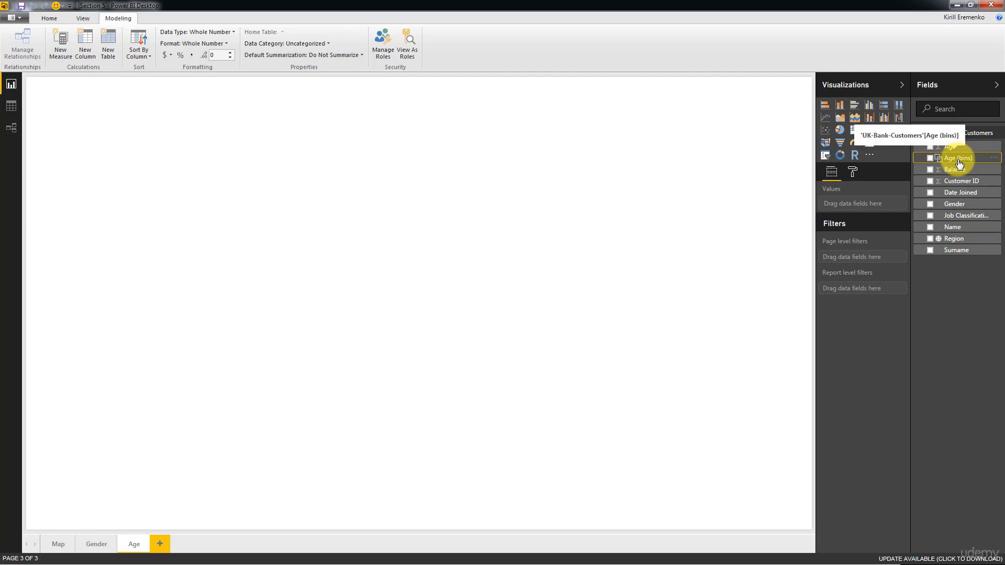
Build a column chart of Customer ID by Age (bins), then enlarge it and place it in the page's upper-left area.
{"action": "left_click_drag", "start_coordinate": [958, 159], "coordinate": [378, 229]}
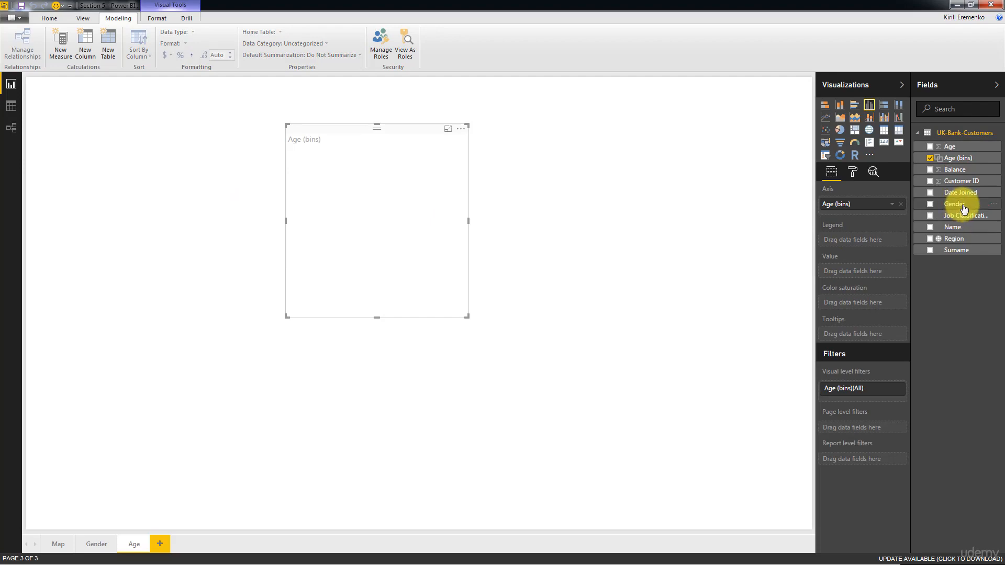
{"action": "left_click_drag", "start_coordinate": [964, 181], "coordinate": [370, 180]}
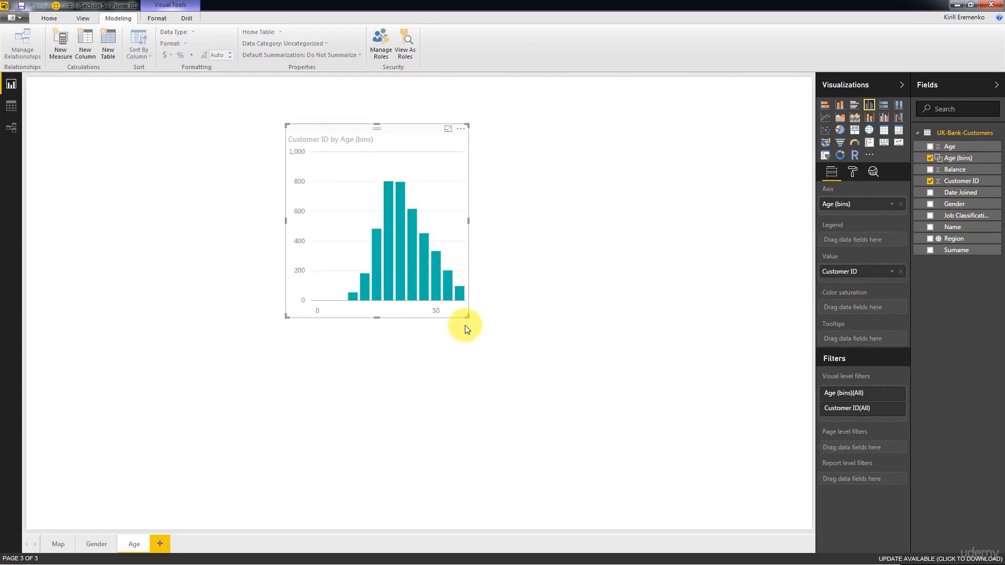
{"action": "left_click_drag", "start_coordinate": [466, 317], "coordinate": [611, 413]}
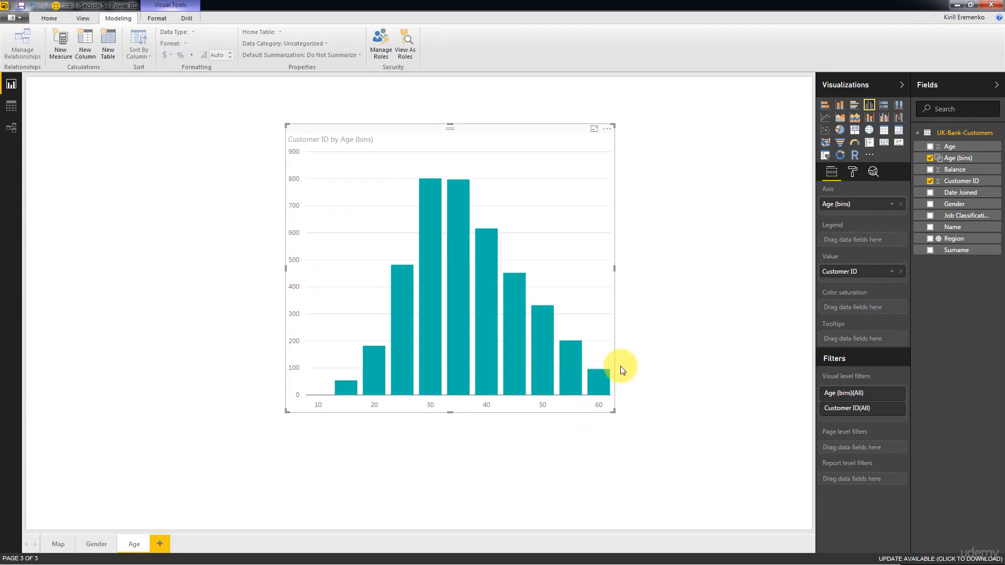
{"action": "left_click_drag", "start_coordinate": [442, 127], "coordinate": [249, 109]}
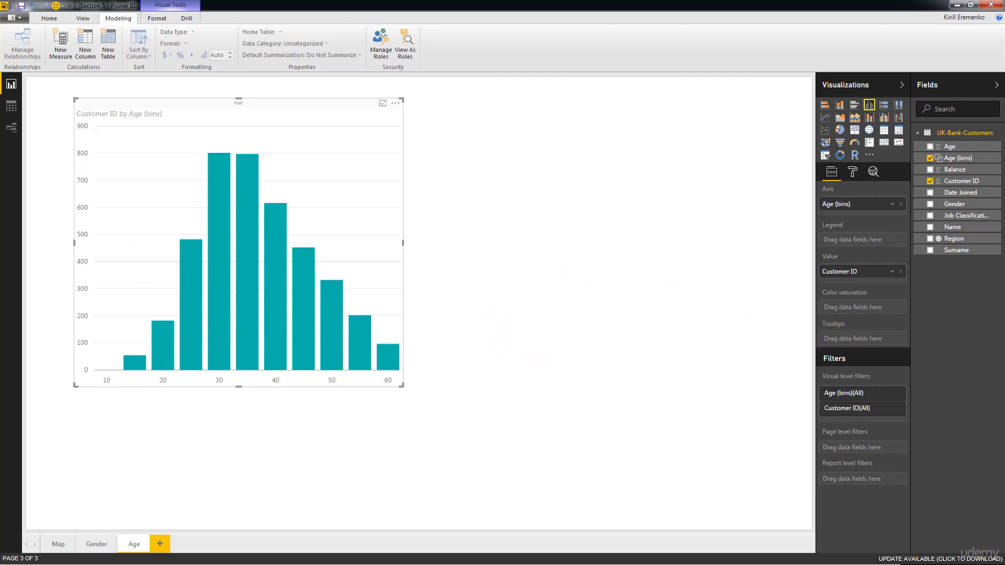
Change the chart's default data color to a medium-dark shade of the theme's light blue, keeping individual bar colors off.
{"action": "left_click", "coordinate": [852, 171]}
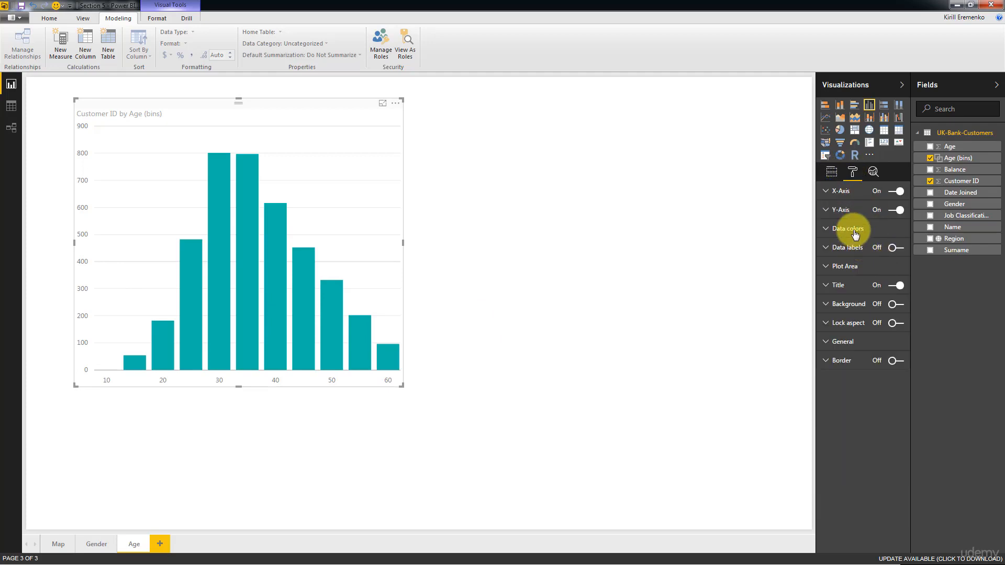
{"action": "left_click", "coordinate": [855, 233]}
{"action": "left_click", "coordinate": [890, 251]}
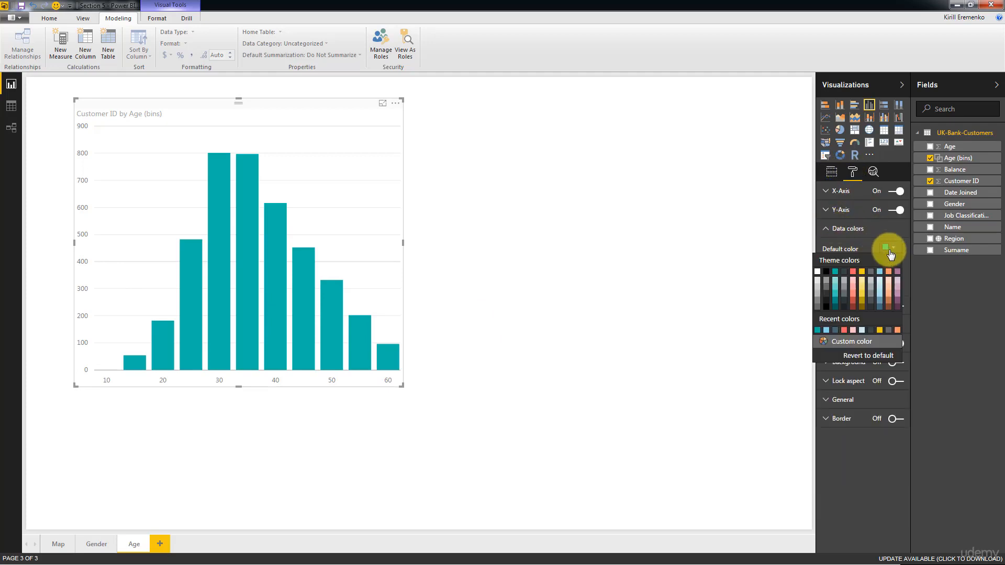
{"action": "left_click", "coordinate": [883, 282]}
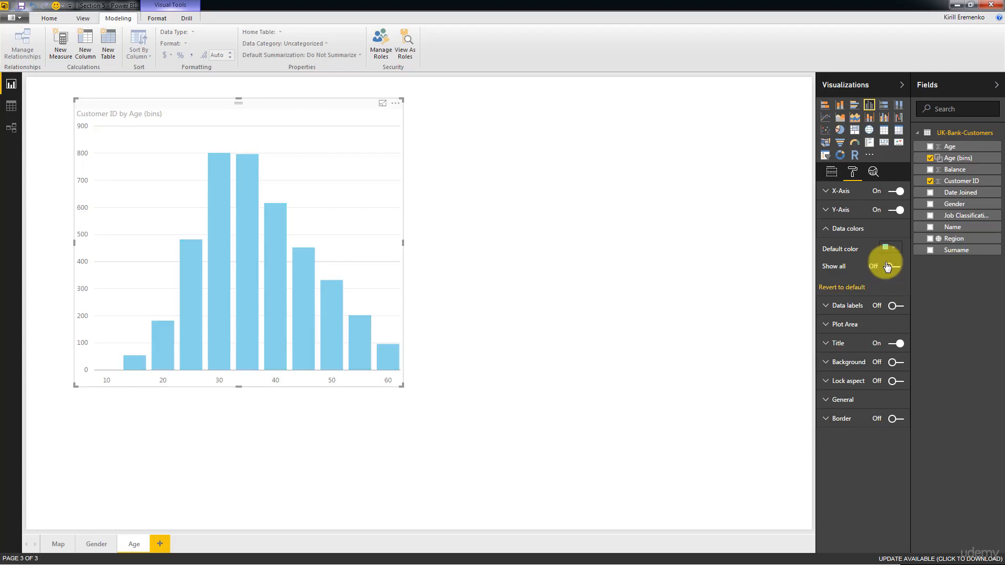
{"action": "left_click", "coordinate": [890, 247]}
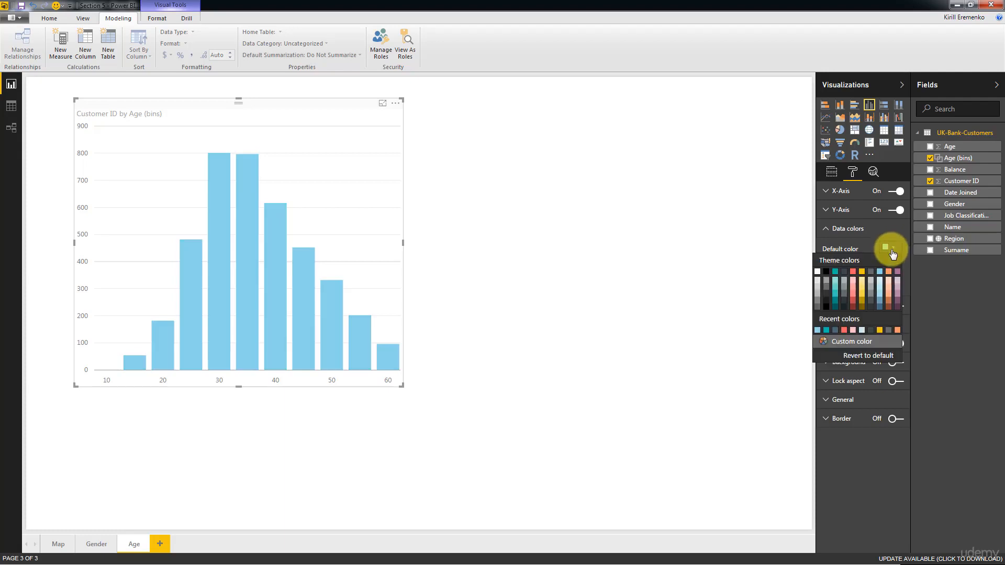
{"action": "left_click", "coordinate": [881, 309]}
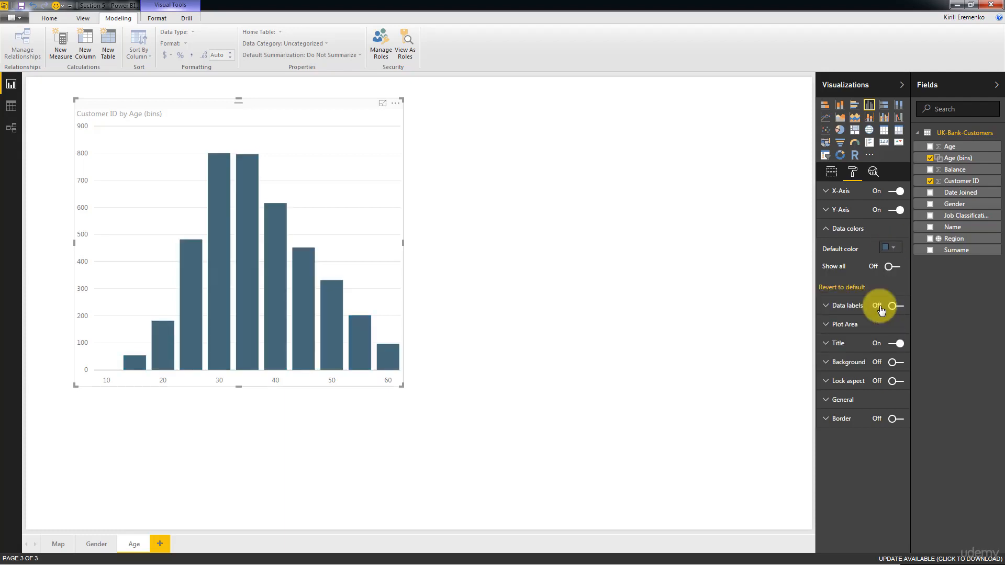
{"action": "left_click", "coordinate": [892, 248]}
{"action": "left_click", "coordinate": [882, 304]}
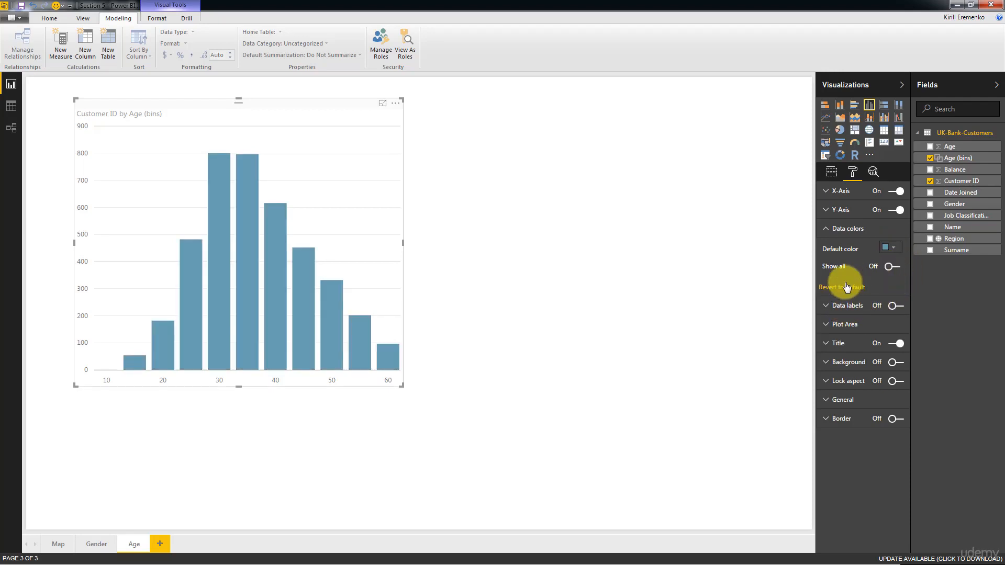
{"action": "left_click", "coordinate": [893, 268]}
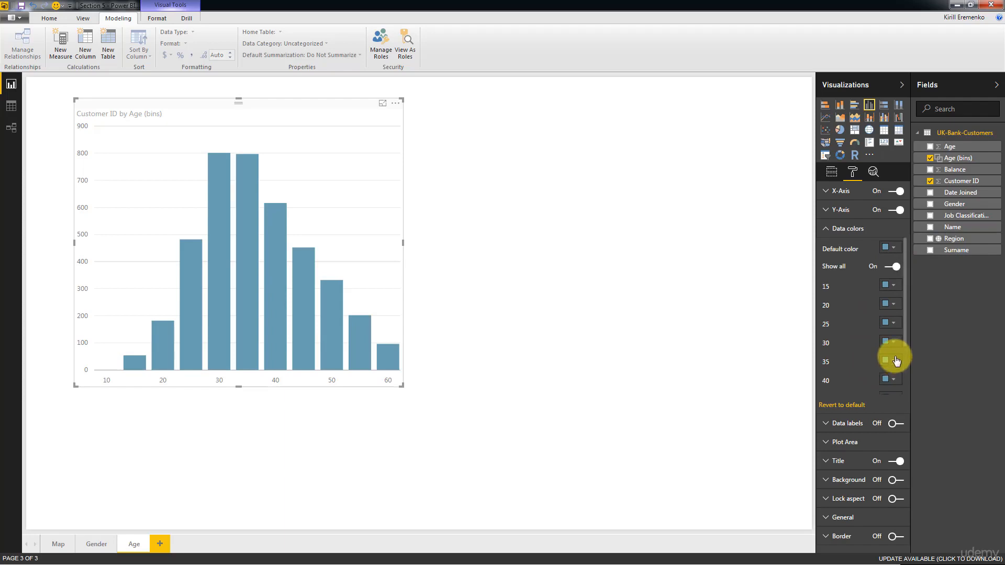
{"action": "left_click", "coordinate": [896, 272]}
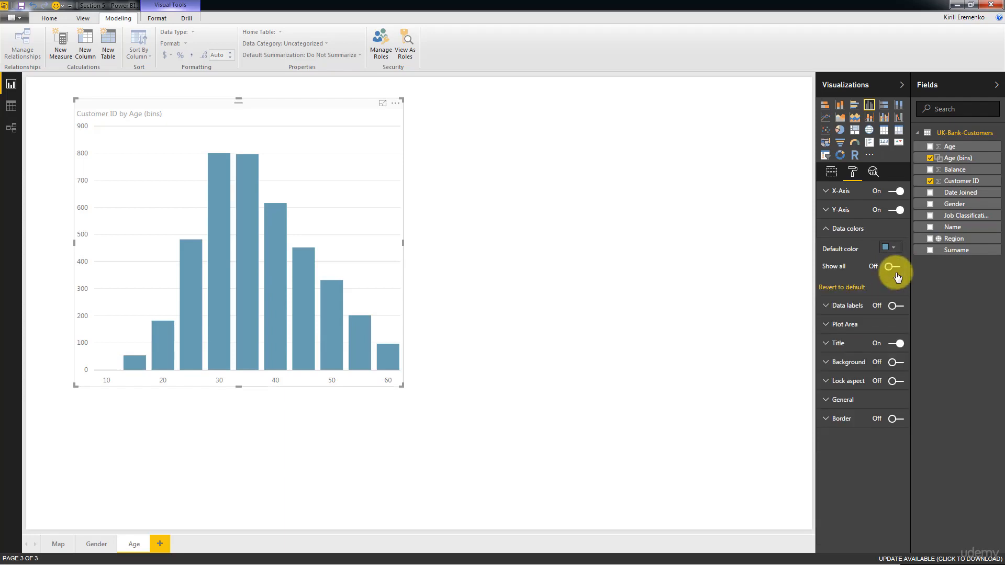
Widen the chart slightly and turn on its data labels with text size 12 and label density 100%.
{"action": "left_click", "coordinate": [896, 307]}
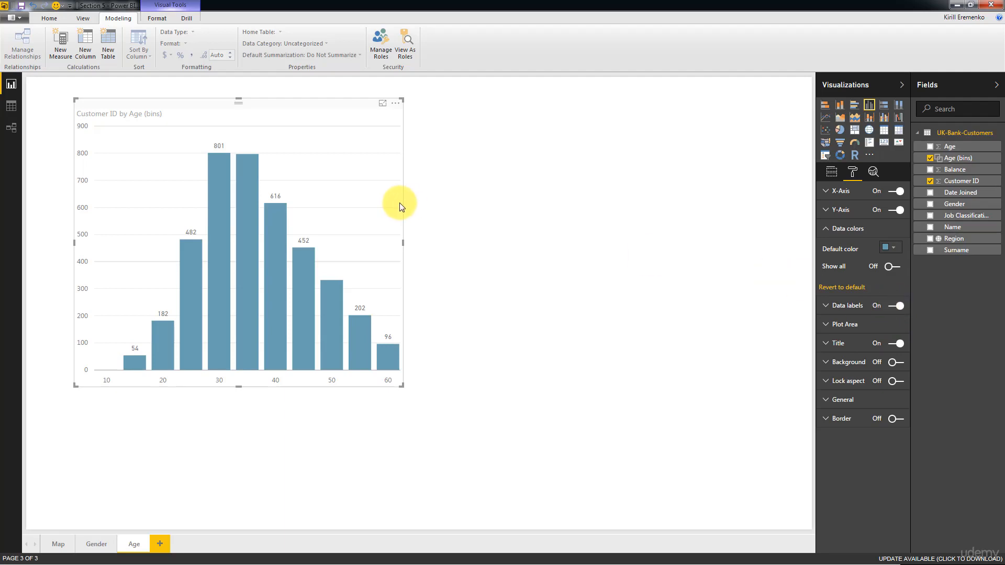
{"action": "left_click_drag", "start_coordinate": [402, 241], "coordinate": [432, 241]}
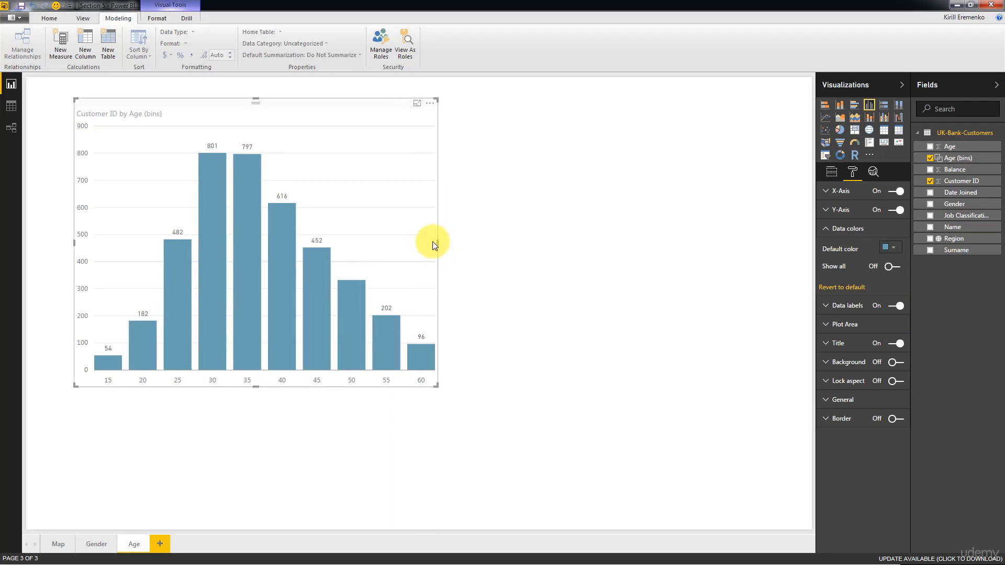
{"action": "left_click", "coordinate": [835, 305]}
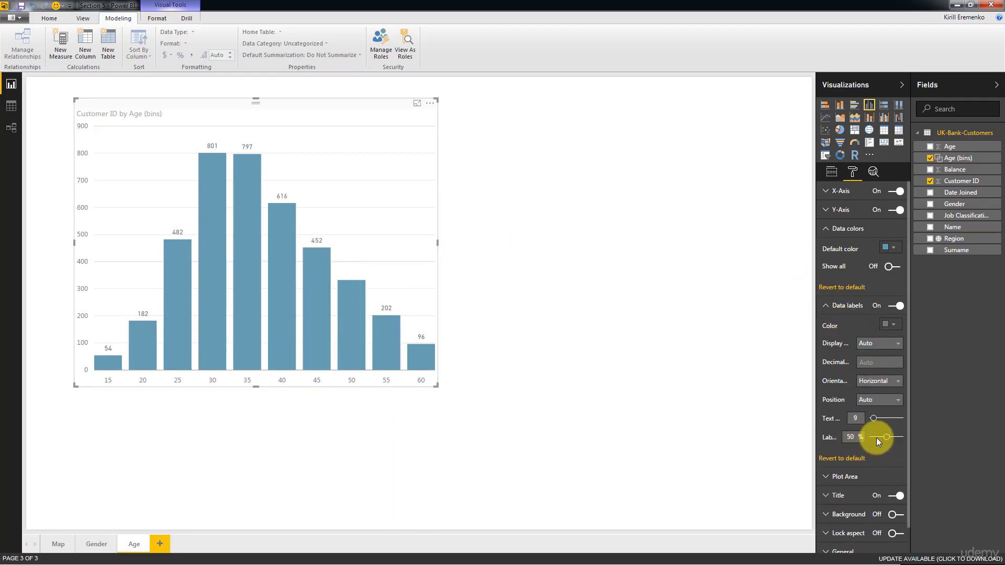
{"action": "left_click_drag", "start_coordinate": [886, 438], "coordinate": [892, 436]}
{"action": "left_click_drag", "start_coordinate": [889, 435], "coordinate": [907, 440]}
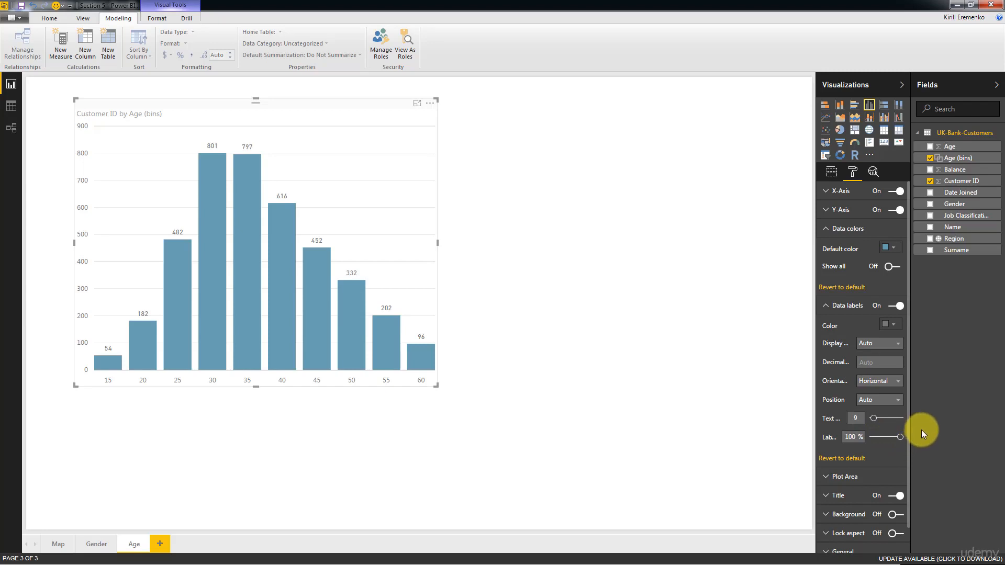
{"action": "left_click_drag", "start_coordinate": [877, 420], "coordinate": [876, 419]}
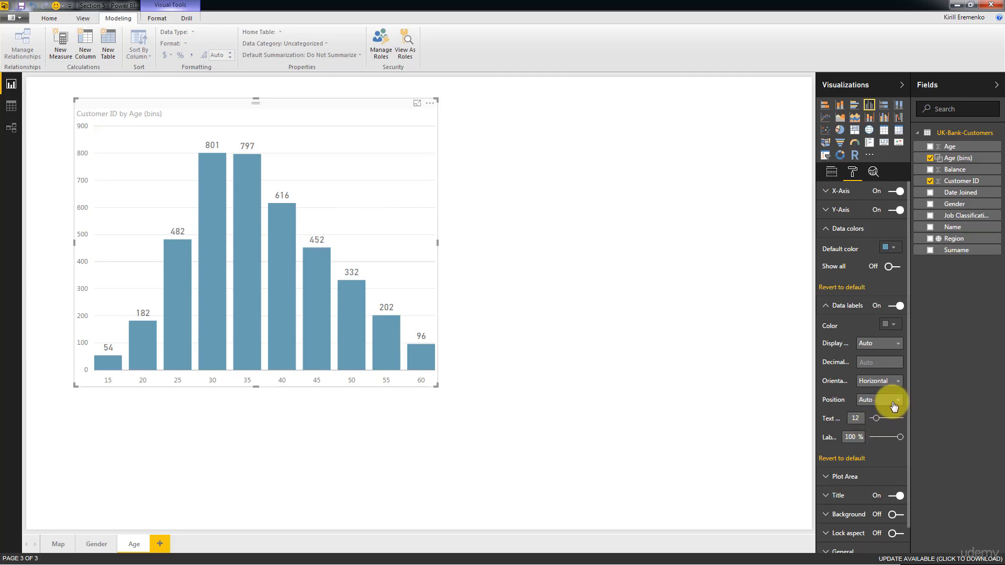
{"action": "left_click", "coordinate": [893, 383]}
{"action": "left_click", "coordinate": [890, 381]}
{"action": "left_click", "coordinate": [887, 345]}
{"action": "left_click", "coordinate": [886, 352]}
{"action": "left_click", "coordinate": [886, 350]}
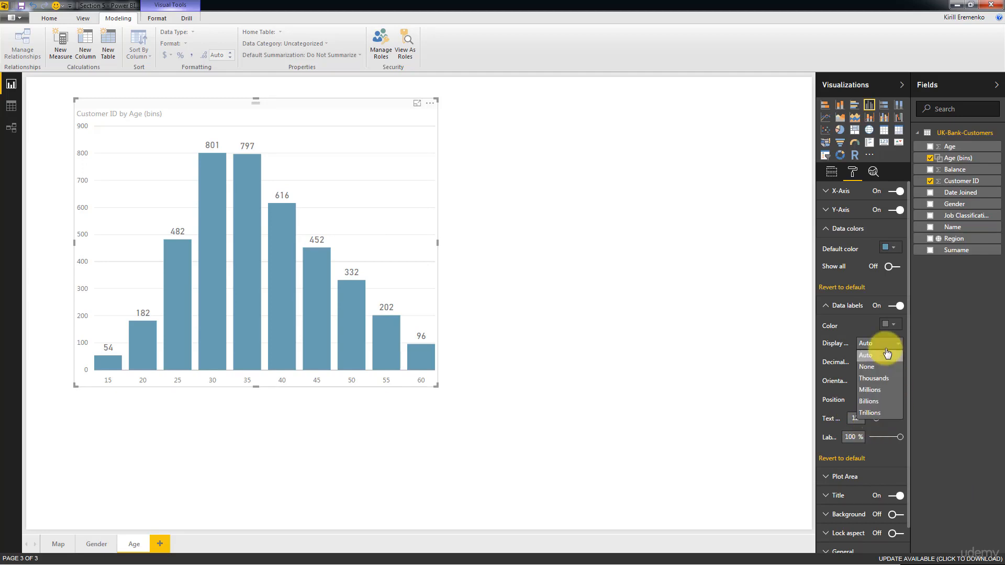
{"action": "left_click", "coordinate": [886, 354]}
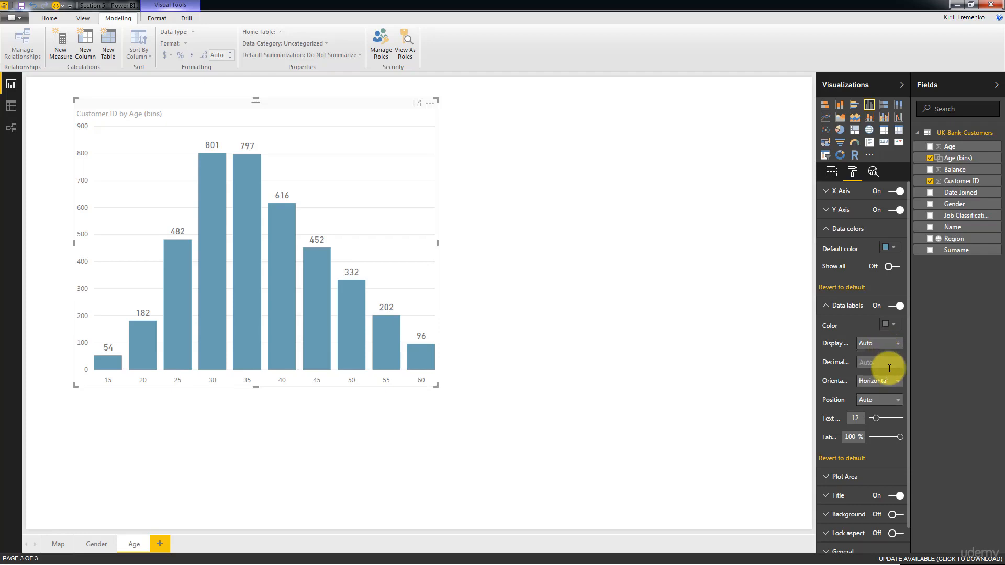
{"action": "left_click", "coordinate": [873, 344]}
{"action": "left_click", "coordinate": [871, 342]}
{"action": "left_click", "coordinate": [824, 307]}
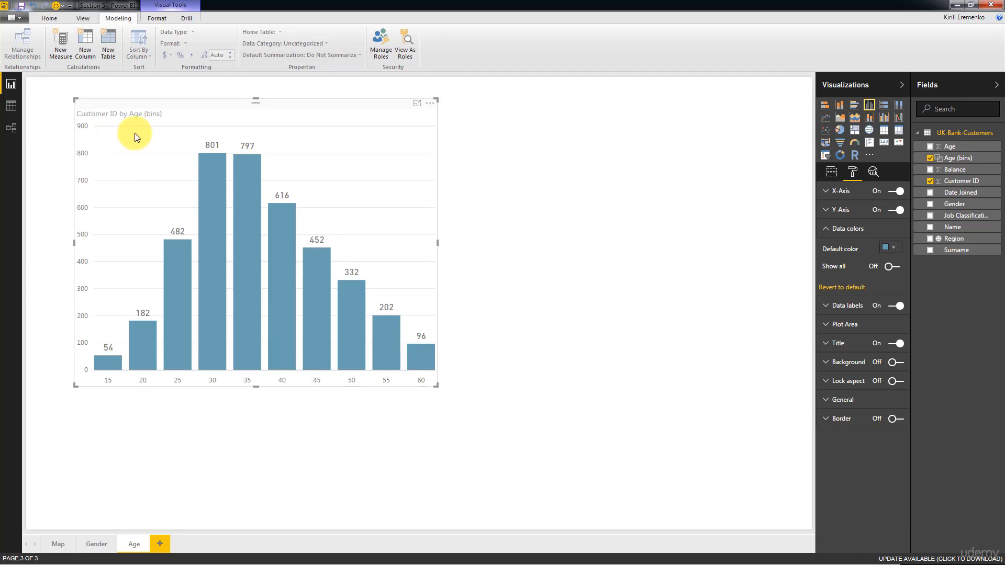
Move the chart closer to the page's upper-left corner and show its Customer ID count as Percent of grand total.
{"action": "left_click_drag", "start_coordinate": [162, 108], "coordinate": [132, 95]}
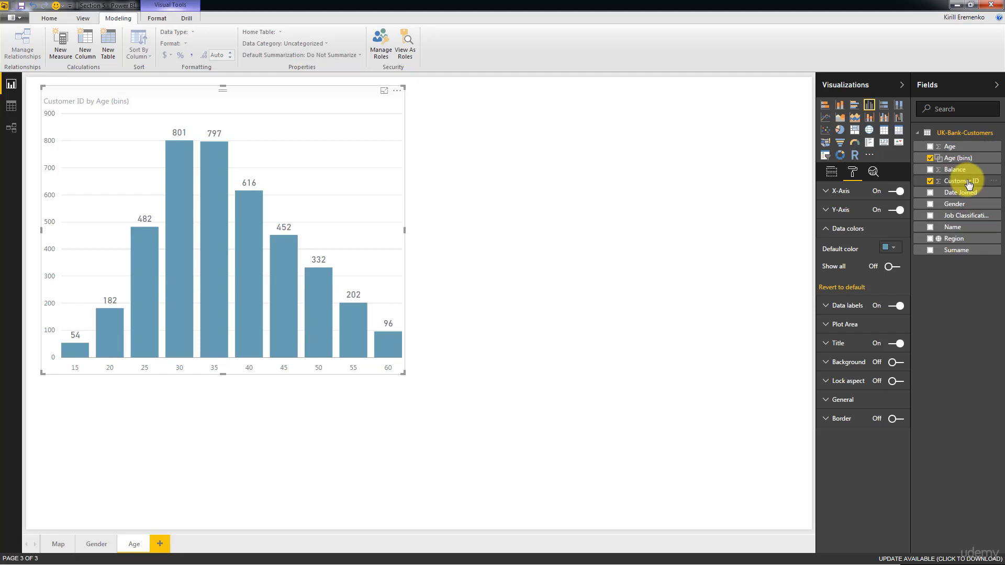
{"action": "left_click", "coordinate": [831, 174]}
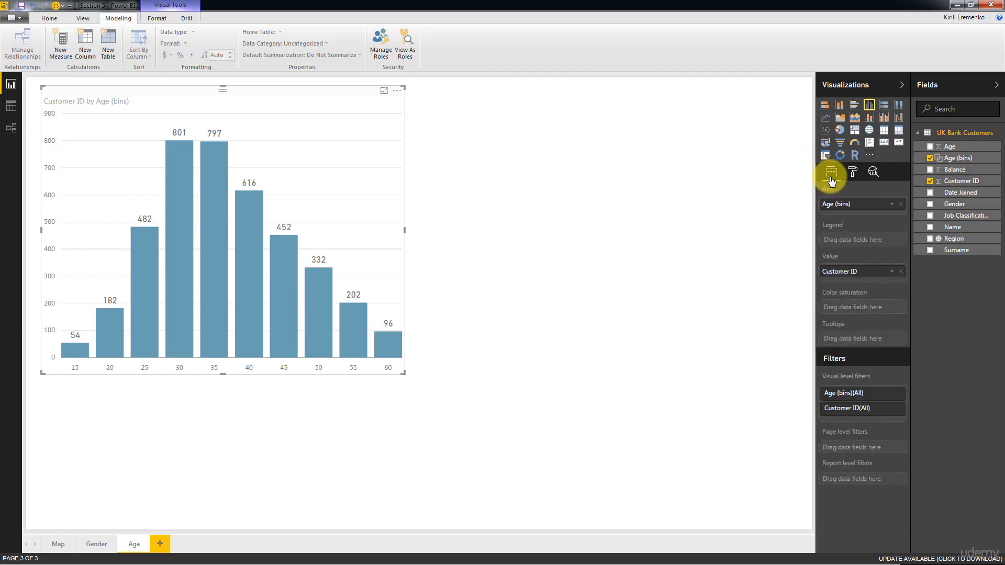
{"action": "left_click", "coordinate": [892, 271]}
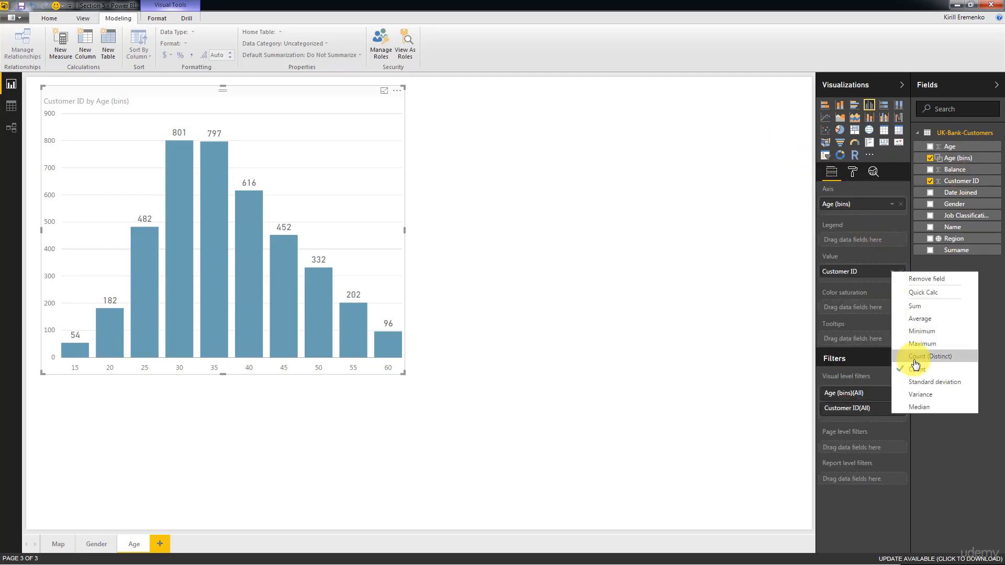
{"action": "left_click", "coordinate": [599, 277]}
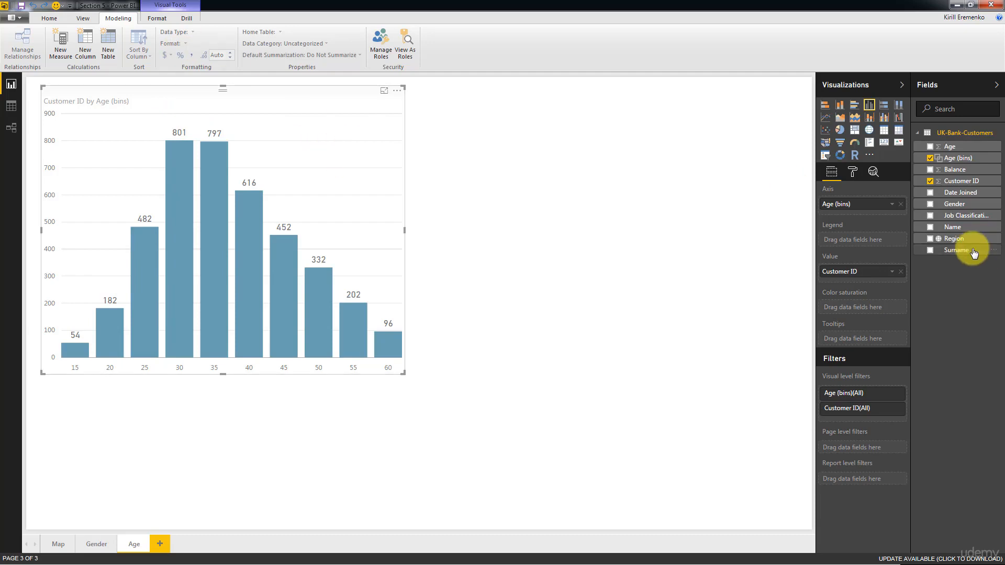
{"action": "left_click", "coordinate": [892, 271]}
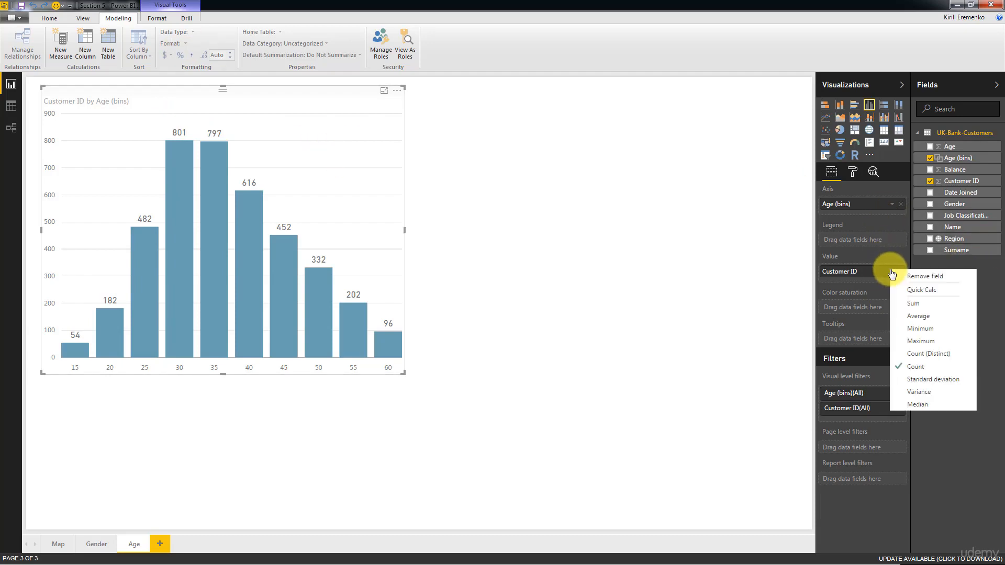
{"action": "left_click", "coordinate": [913, 290]}
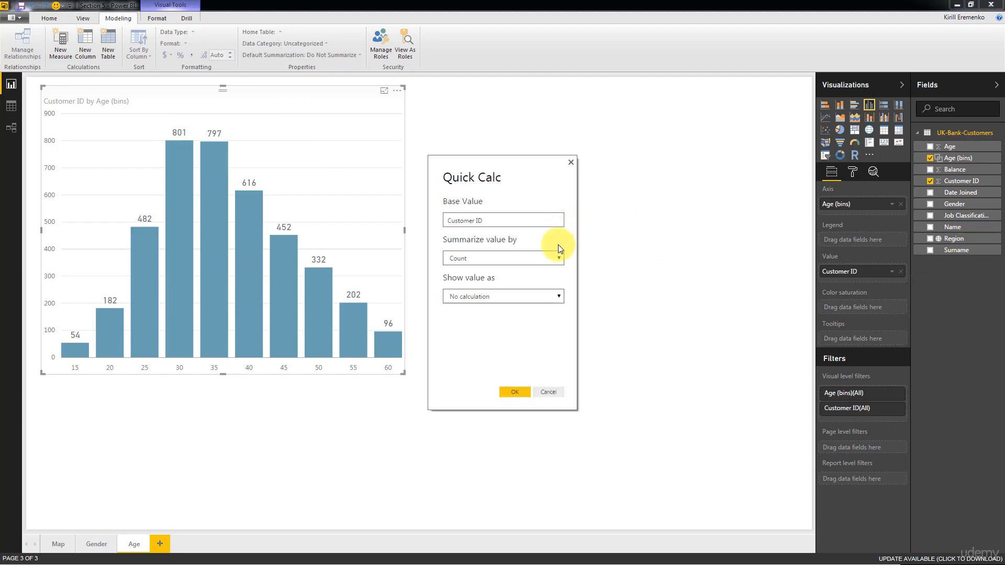
{"action": "left_click", "coordinate": [557, 294]}
{"action": "left_click", "coordinate": [525, 316]}
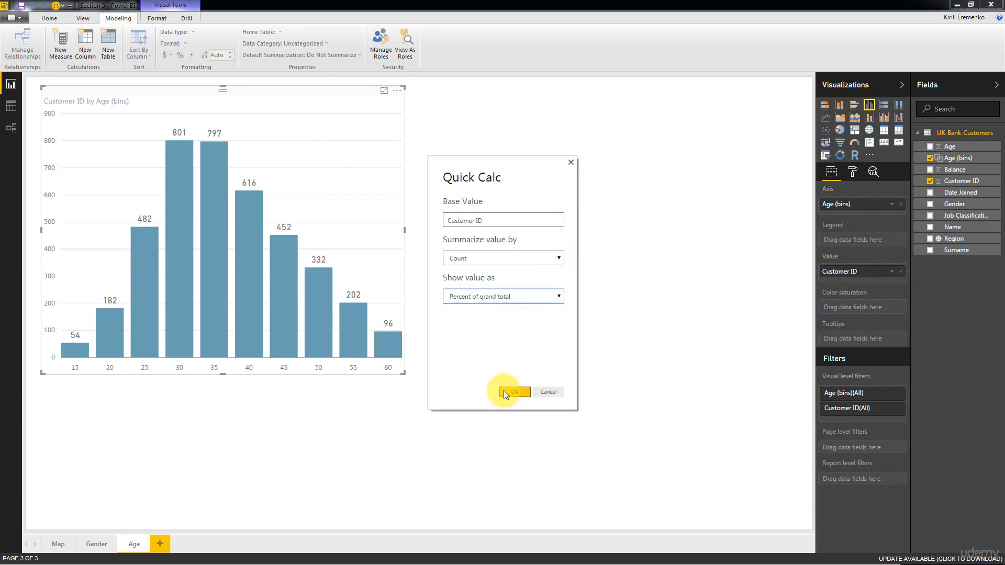
{"action": "left_click", "coordinate": [504, 391]}
Set the chart's data labels to 0 decimal places and deselect the chart.
{"action": "mouse_move", "coordinate": [190, 221]}
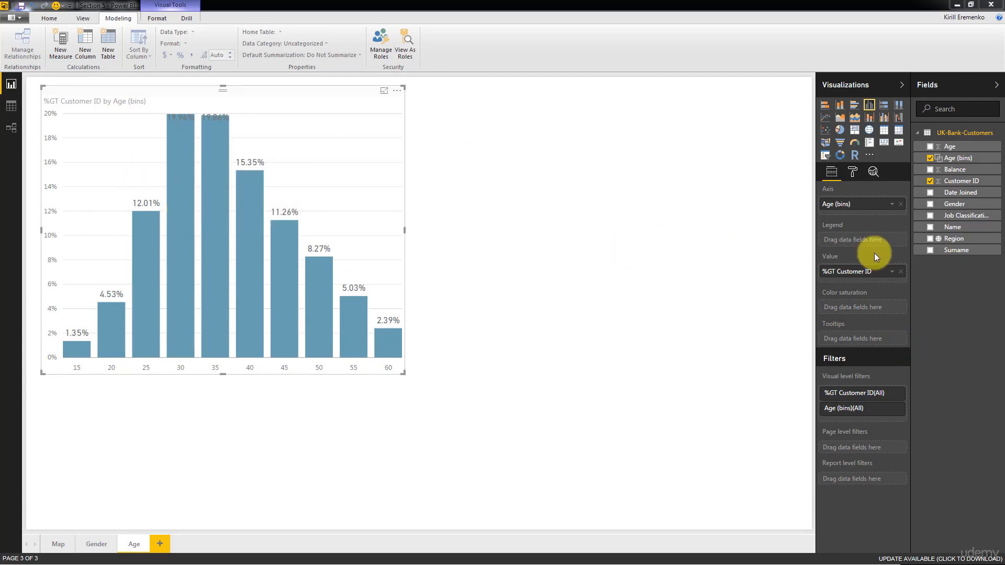
{"action": "left_click", "coordinate": [853, 171]}
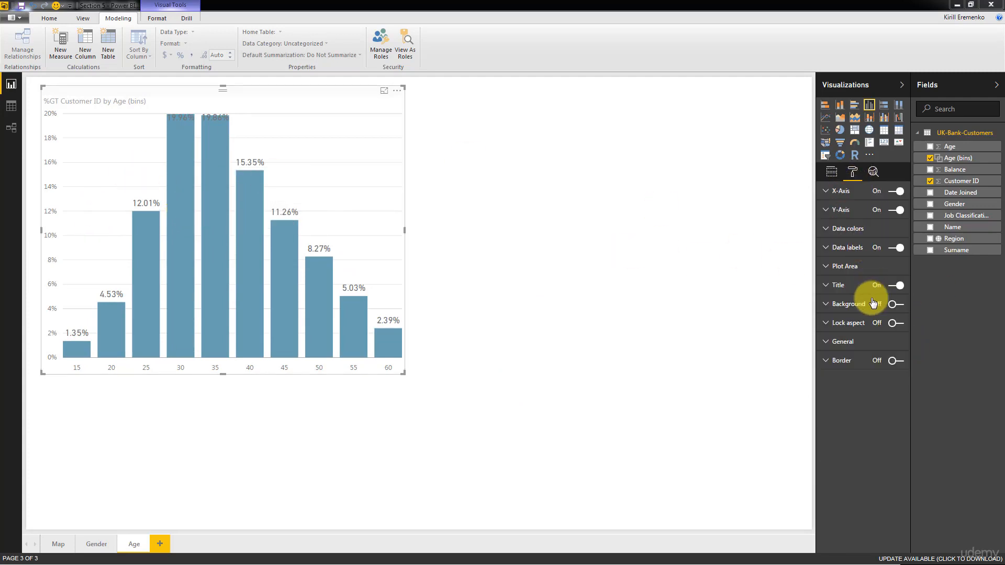
{"action": "left_click", "coordinate": [829, 249]}
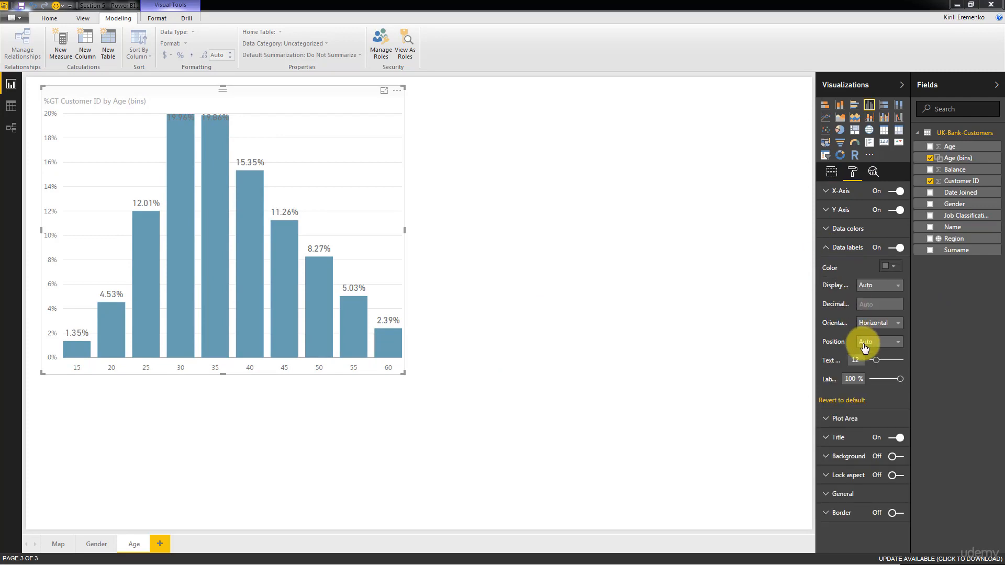
{"action": "left_click", "coordinate": [867, 306]}
{"action": "type", "text": "0"}
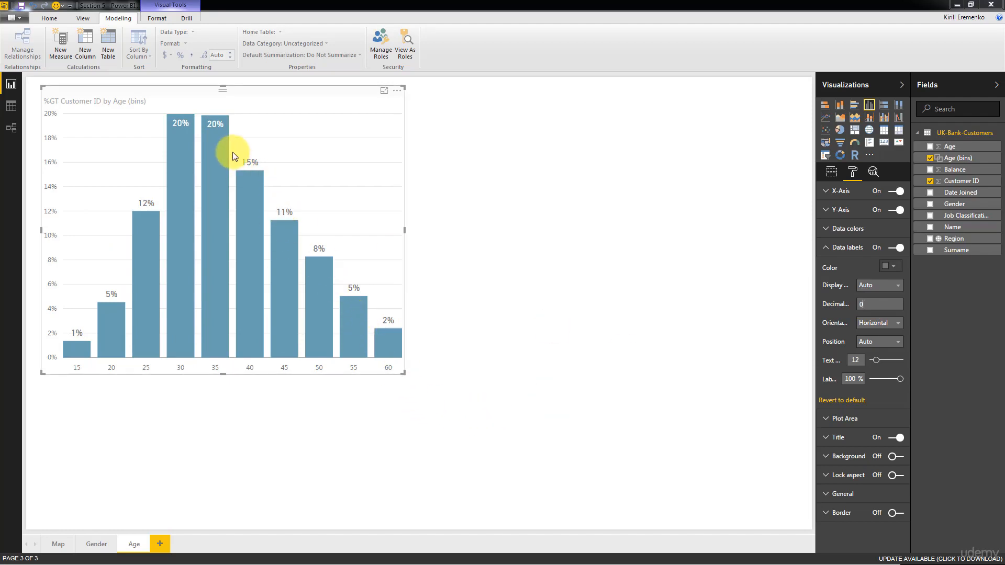
{"action": "mouse_move", "coordinate": [207, 116]}
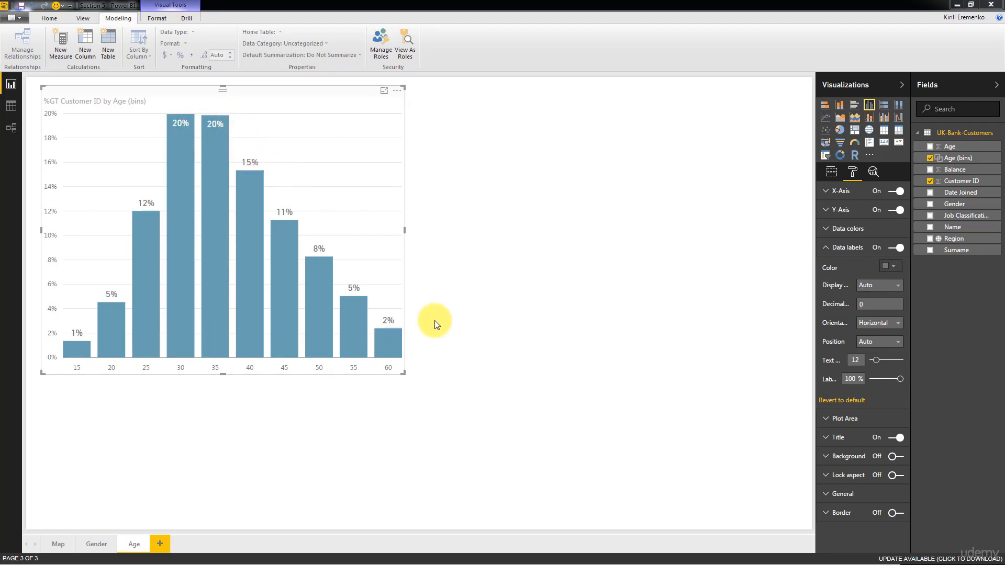
{"action": "left_click", "coordinate": [687, 328]}
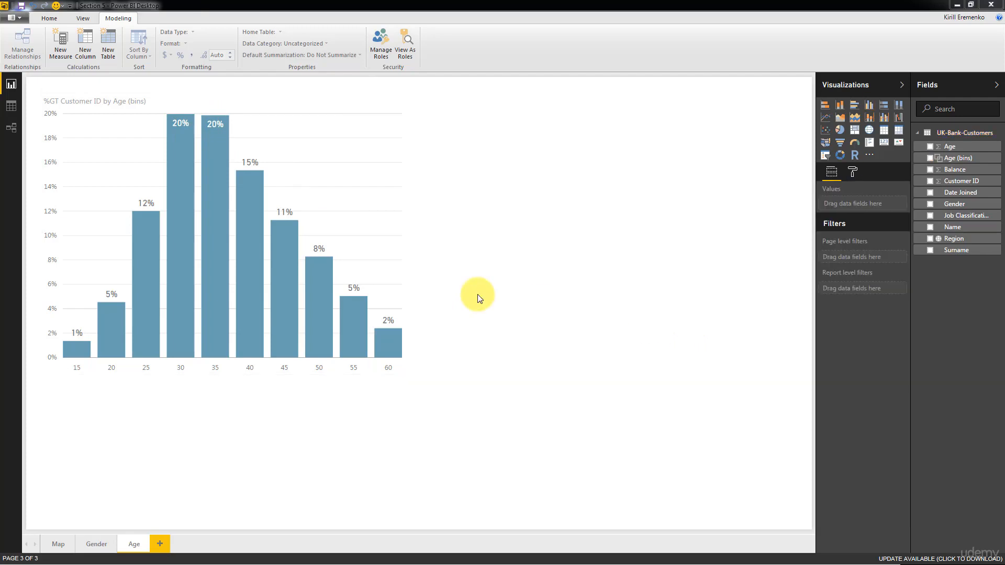